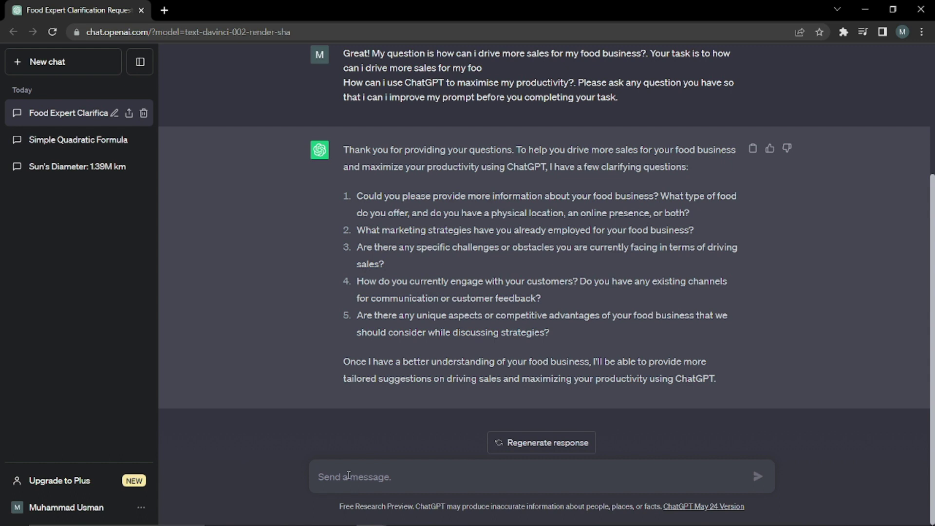
# Step: Draft three answers: it's a restaurant, no current marketing strategies, very few customers
pyautogui.write('1.')
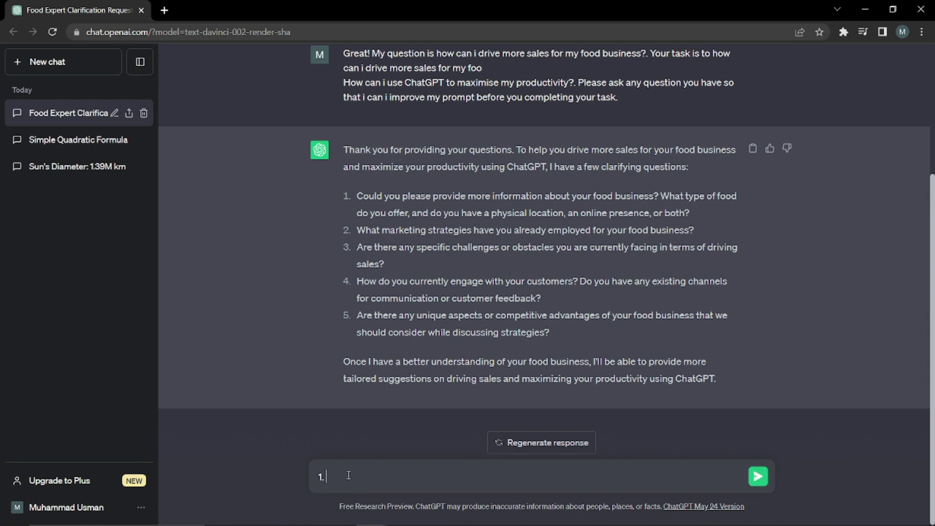
pyautogui.write(' its a resturant')
pyautogui.hotkey('shift', 'Return')
pyautogui.write('2.')
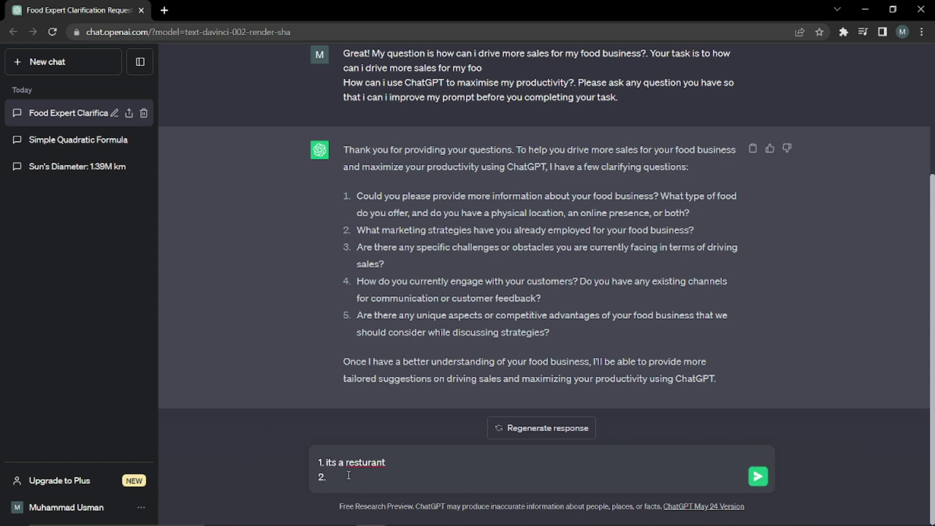
pyautogui.write(' we dont have any current marketing strategies')
pyautogui.hotkey('shift', 'Return')
pyautogui.write('3.')
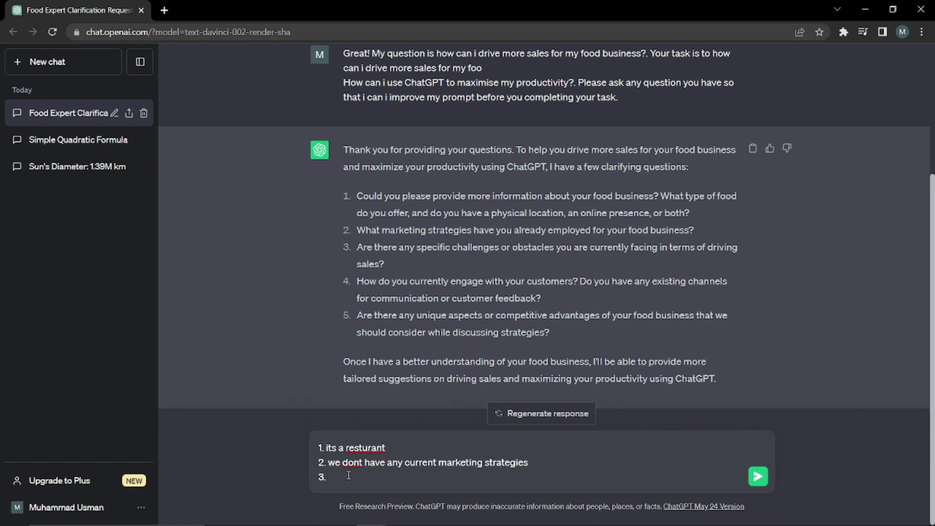
pyautogui.write('we are facing very less amount of')
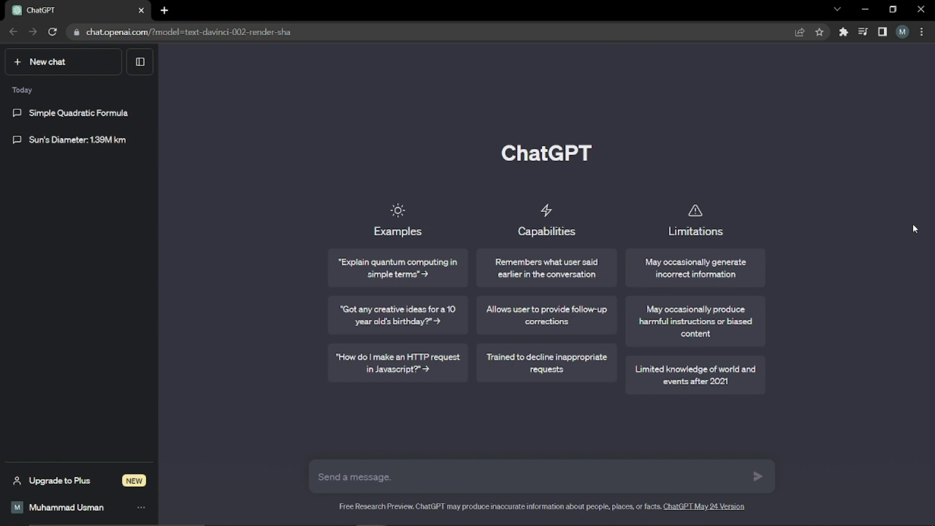
# Step: Send the pasted expert prompt with the [industry] placeholder replaced by 'food industry'
pyautogui.write("You are an expert in the field of [industry]. I'm going to ask you some specific tasks to complete but before you answer, I want you to do the following: If you any question about my tasks or uncertainty about delivering the best answer possible, always ask the bullet points possible for clarification before generating your answer. Is that understood?")
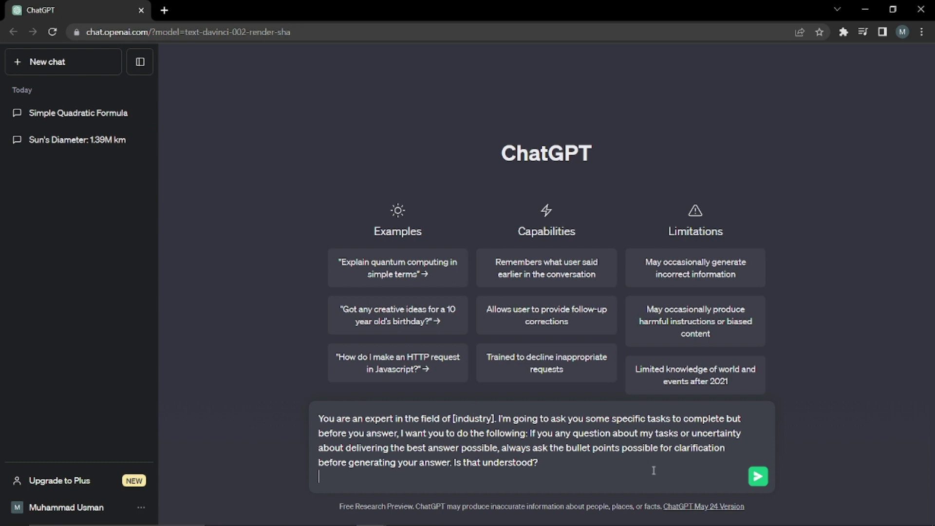
pyautogui.moveTo(530, 432); pyautogui.dragTo(546, 471)
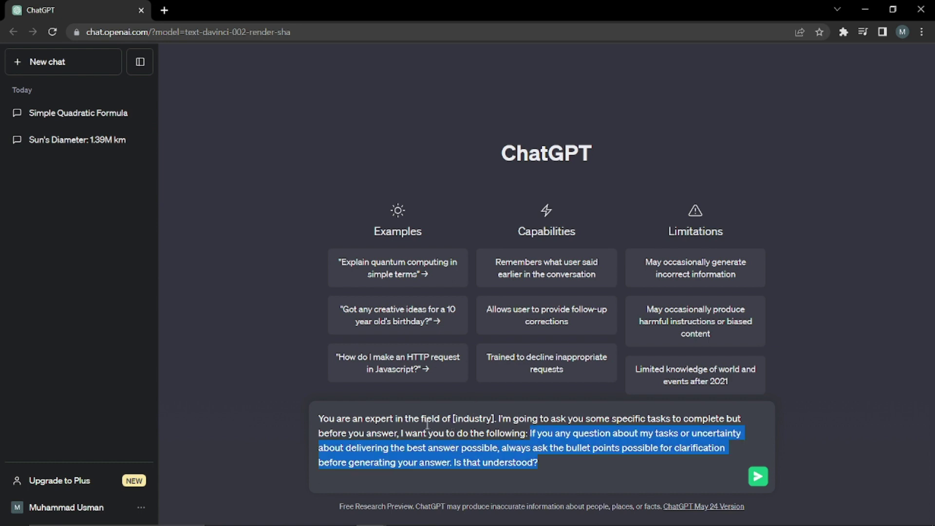
pyautogui.moveTo(451, 418); pyautogui.dragTo(495, 413)
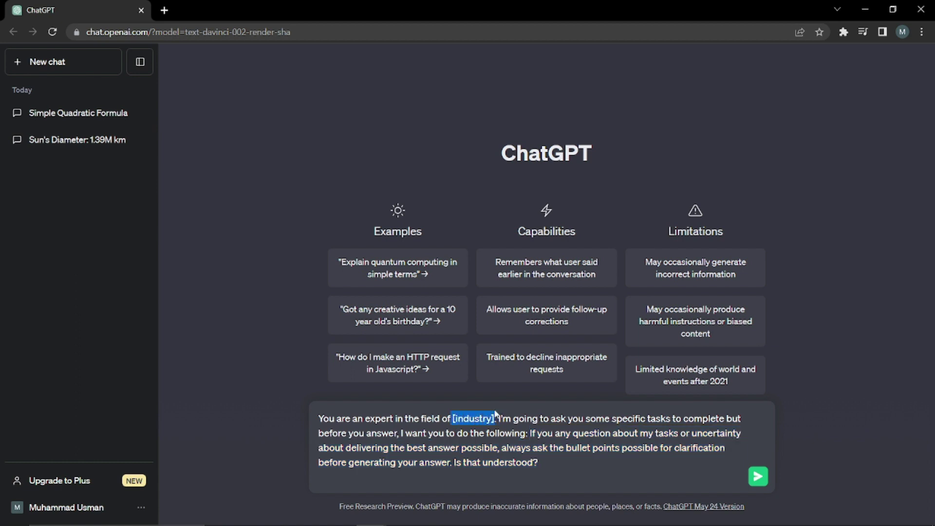
pyautogui.write('food industry')
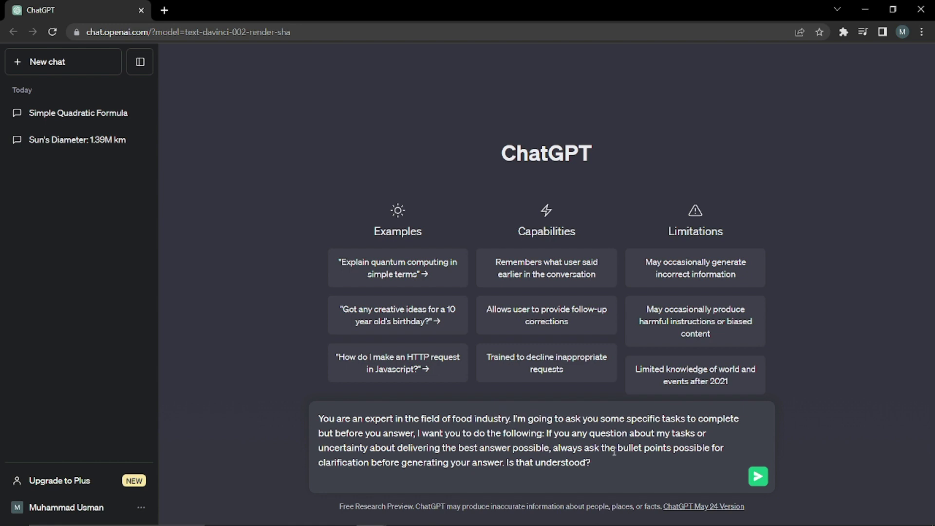
pyautogui.press('Return')
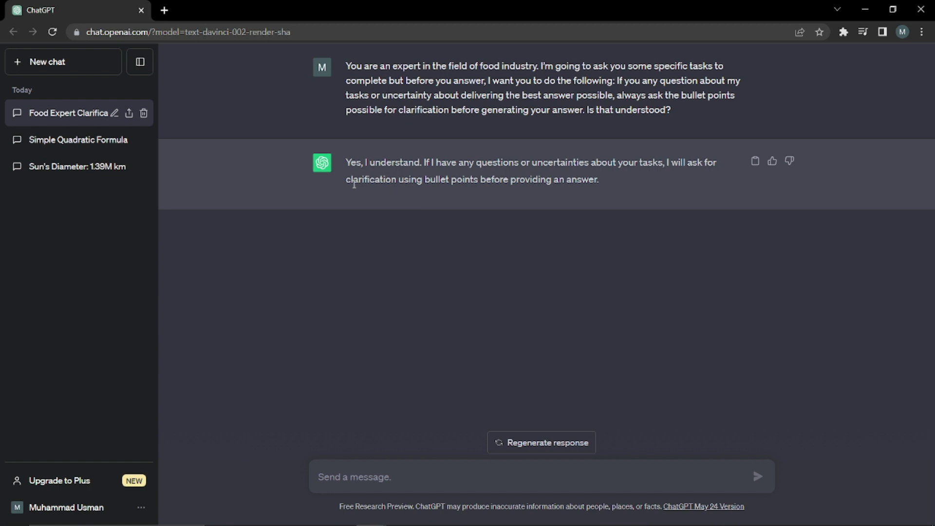
# Step: Highlight parts of ChatGPT's confirmation reply and the prompt's opening words, then deselect them
pyautogui.moveTo(366, 180); pyautogui.dragTo(603, 180)
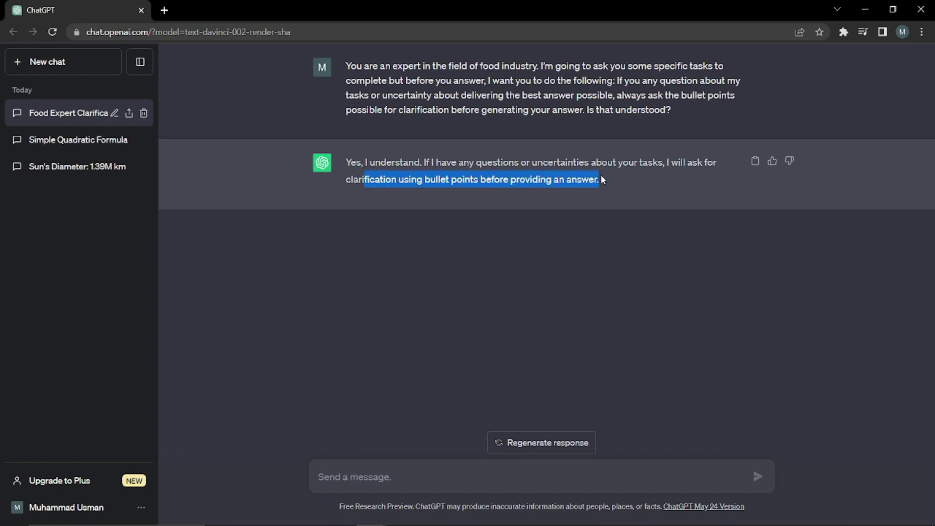
pyautogui.click(604, 182)
pyautogui.moveTo(347, 67); pyautogui.dragTo(689, 122)
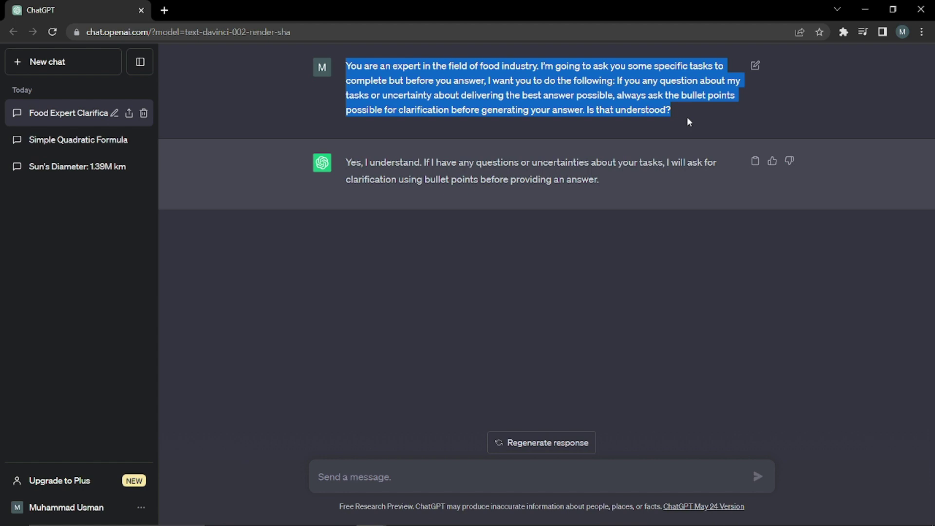
pyautogui.click(585, 114)
pyautogui.moveTo(352, 158); pyautogui.dragTo(611, 178)
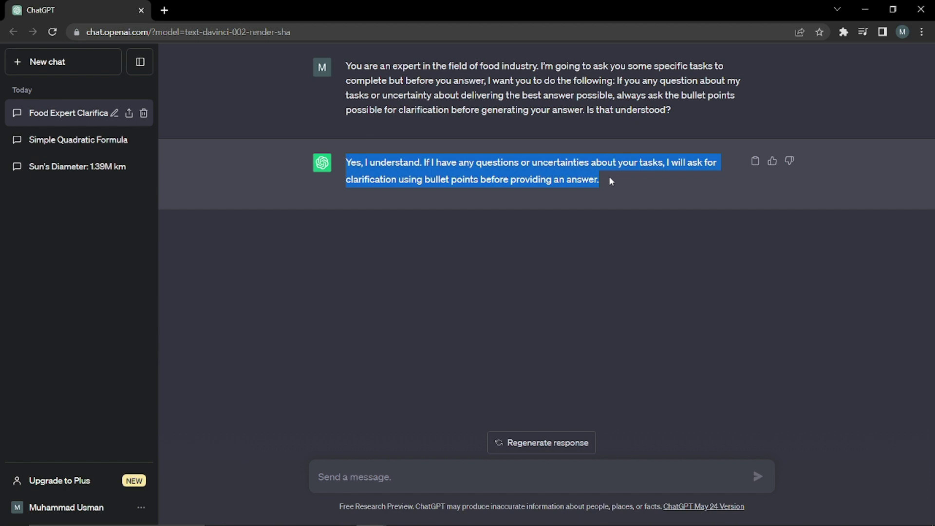
pyautogui.click(496, 210)
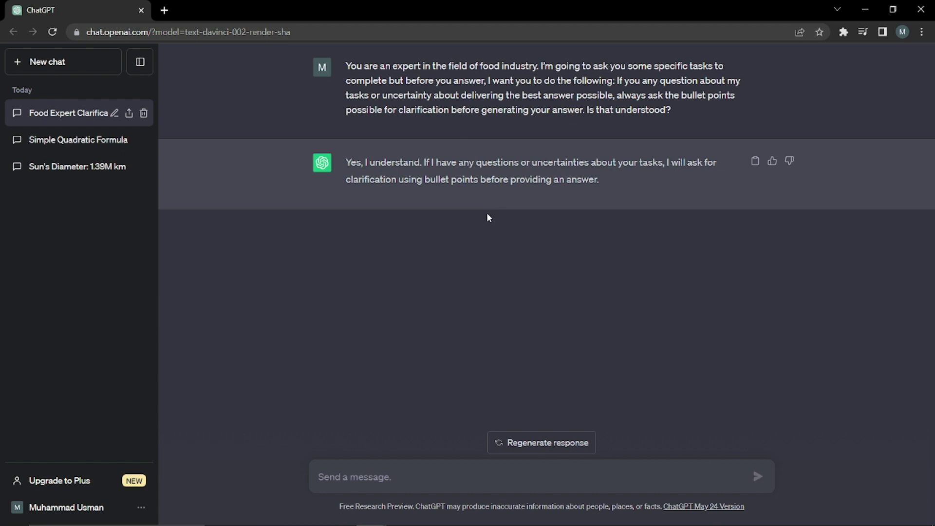
# Step: Fill the prompt template's [question] and [task] placeholders with the food-sales question and task lines
pyautogui.write('Great! My question is [question]. Your task is to [task]. Please ask any question you have so that i can i improve my prompt before you completing your task.')
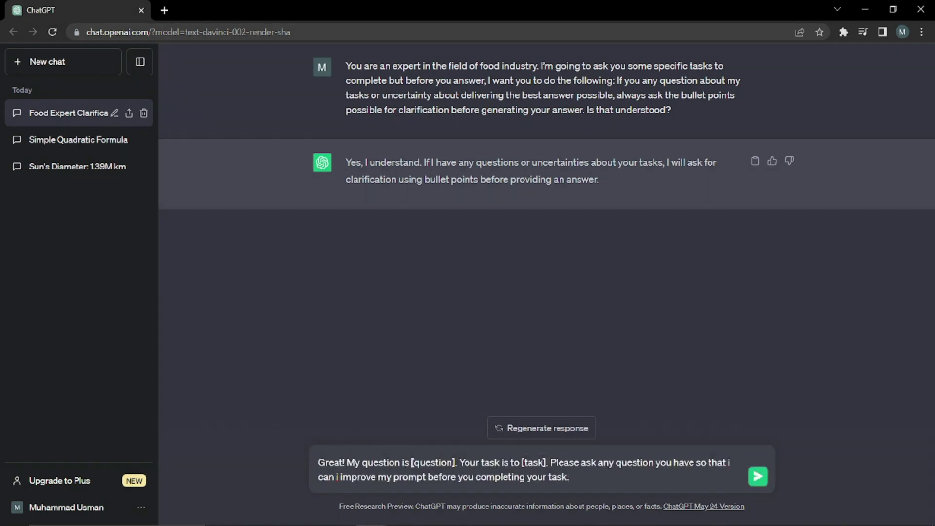
pyautogui.moveTo(412, 463); pyautogui.dragTo(458, 463)
pyautogui.write('how can i drive more sales for my food business?.')
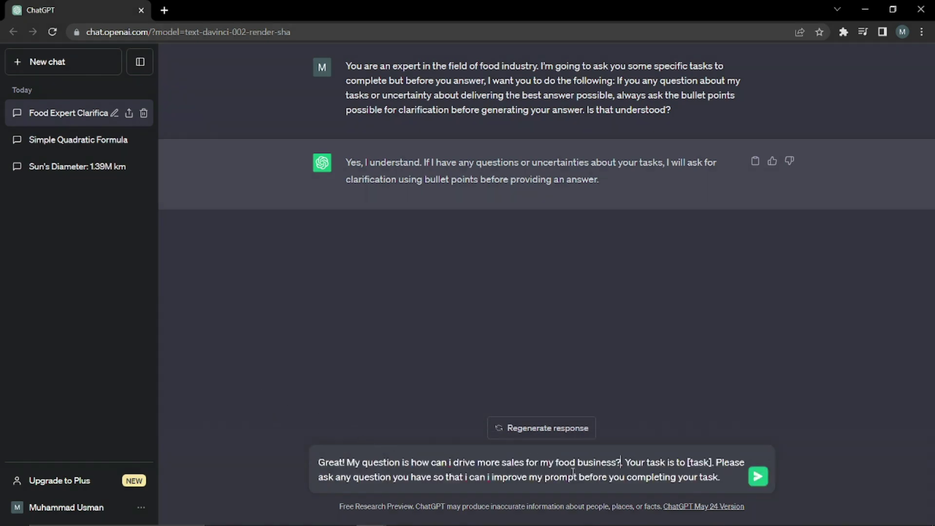
pyautogui.moveTo(688, 463); pyautogui.dragTo(713, 463)
pyautogui.write('how can i drive more sales for my foo How can i use ChatGPT to maximise my productivity?')
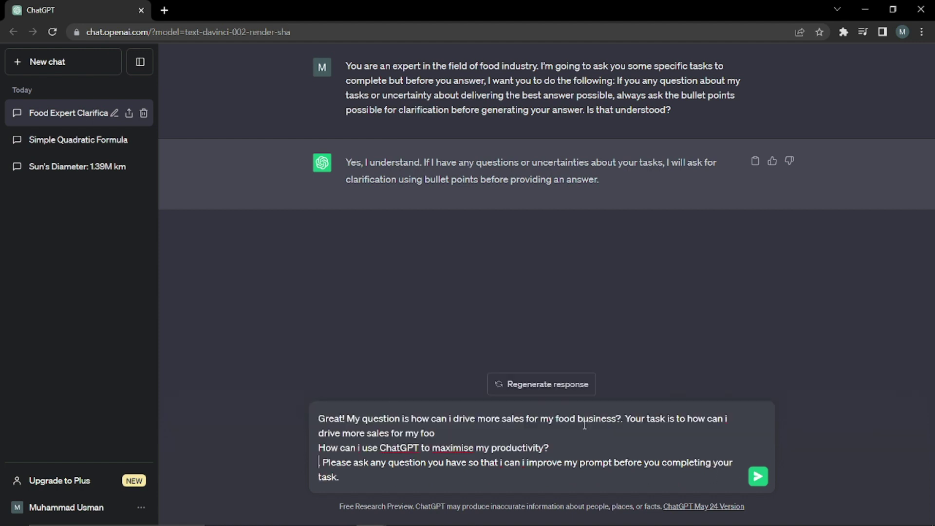
pyautogui.press('BackSpace')
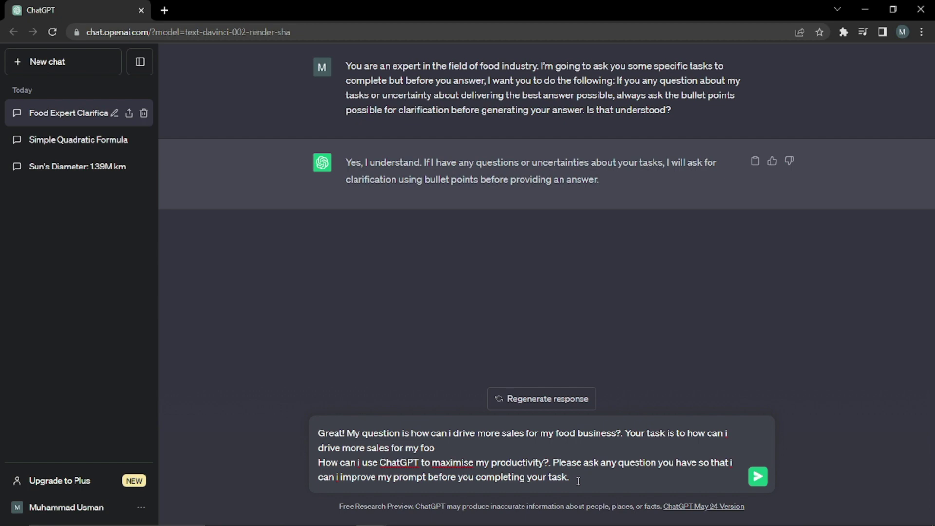
# Step: Send the food-sales prompt and let ChatGPT list its five clarifying questions
pyautogui.press('Return')
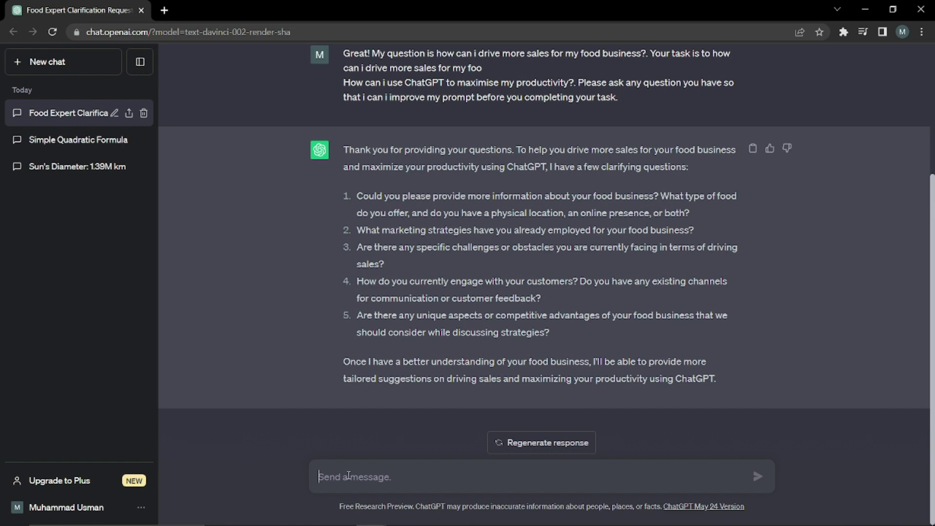
# Step: Type answers 1–3: it's a restaurant, no current marketing strategies, very few customers
pyautogui.write('1.')
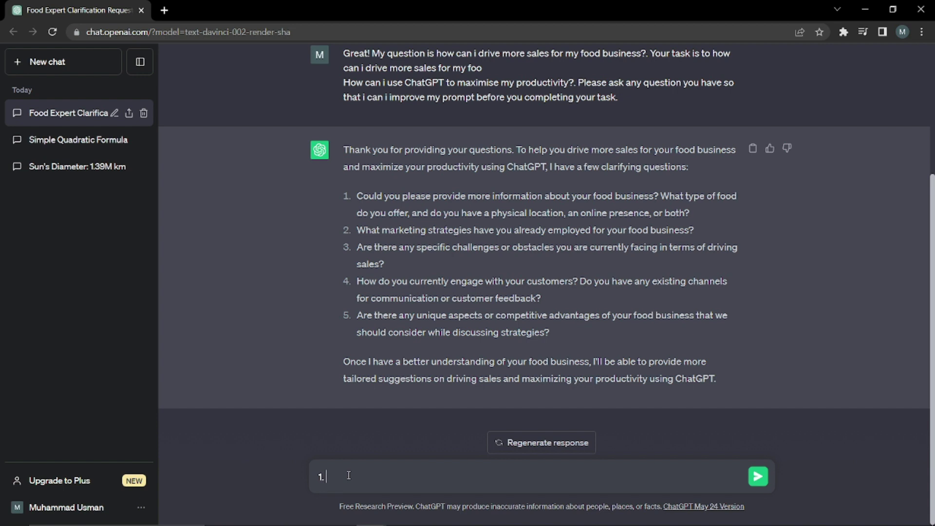
pyautogui.write(' its a resturant')
pyautogui.hotkey('shift', 'Return')
pyautogui.write('2')
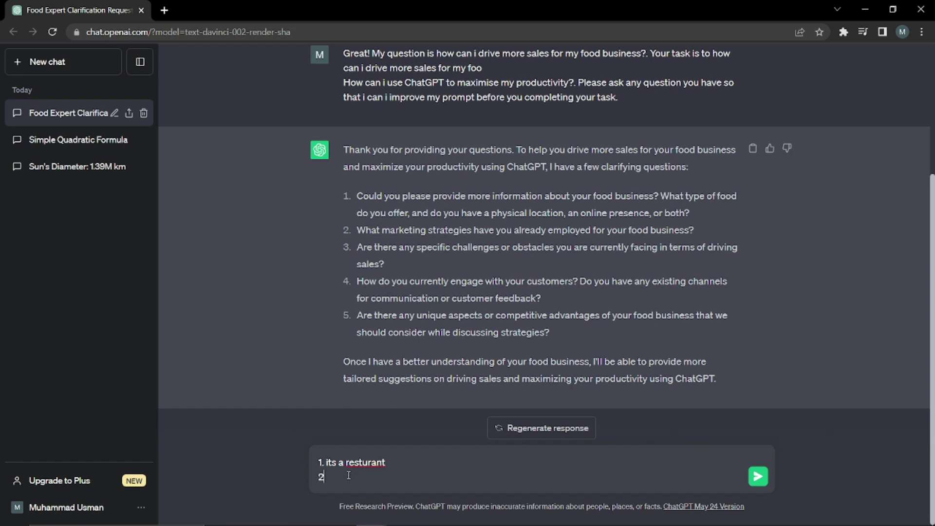
pyautogui.write('. we dont have any curre')
pyautogui.press('BackSpace')
pyautogui.press('BackSpace')
pyautogui.press('BackSpace')
pyautogui.write('rrent marketing strategies')
pyautogui.hotkey('shift', 'Return')
pyautogui.write('3.')
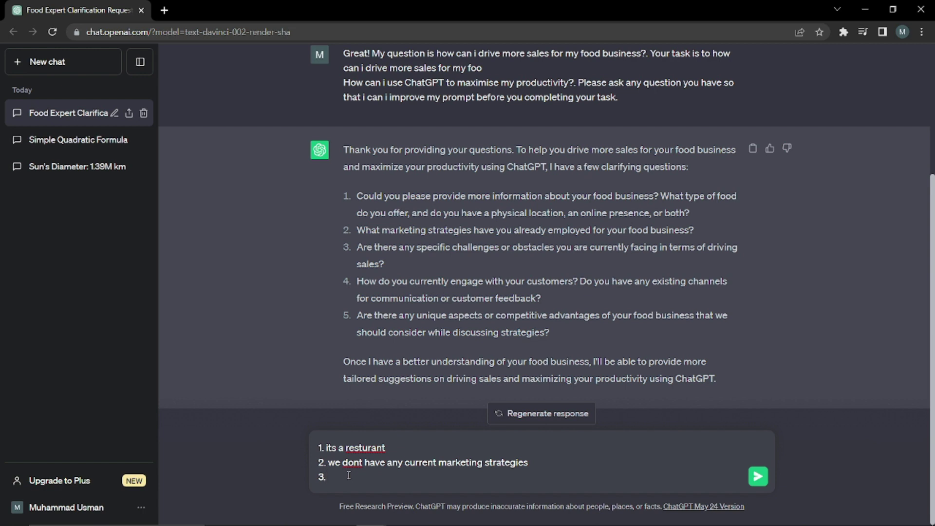
pyautogui.write('we are facing very less amoun')
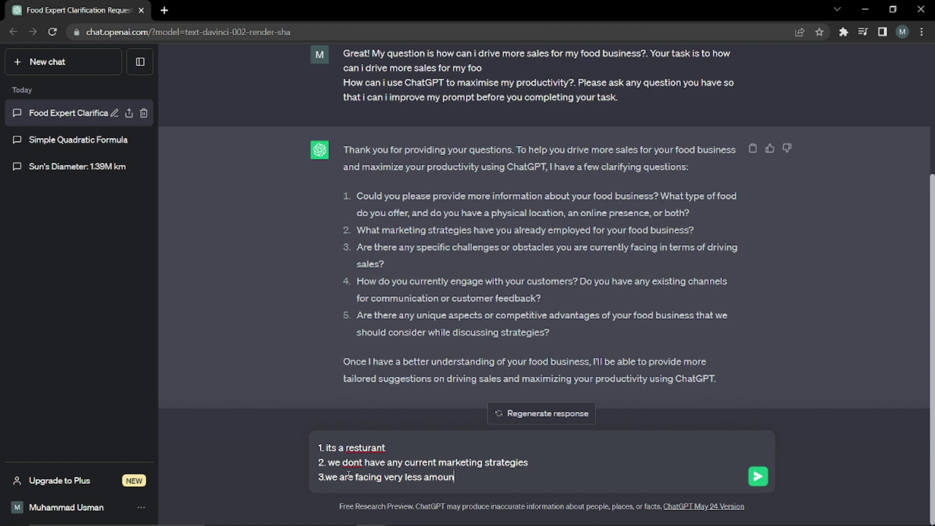
pyautogui.write('t of customers')
pyautogui.write('.')
pyautogui.hotkey('shift', 'Return')
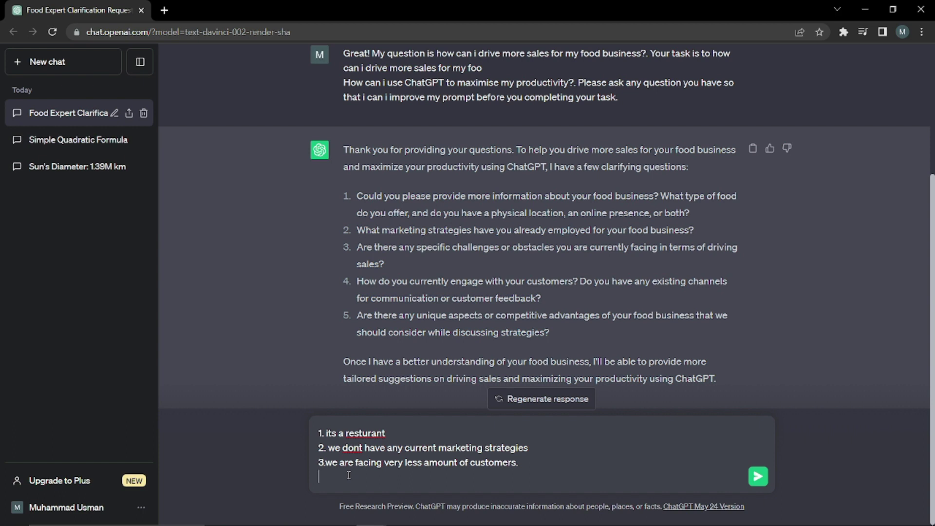
# Step: Add answer 4, 'yeah we do have some social media channels', and answer 5, 'no i dont see any advantages.'
pyautogui.write('4. yeah we dp')
pyautogui.press('BackSpace')
pyautogui.press('BackSpace')
pyautogui.write('o have some')
pyautogui.press('BackSpace')
pyautogui.press('BackSpace')
pyautogui.write('x')
pyautogui.press('BackSpace')
pyautogui.write('cial media channels')
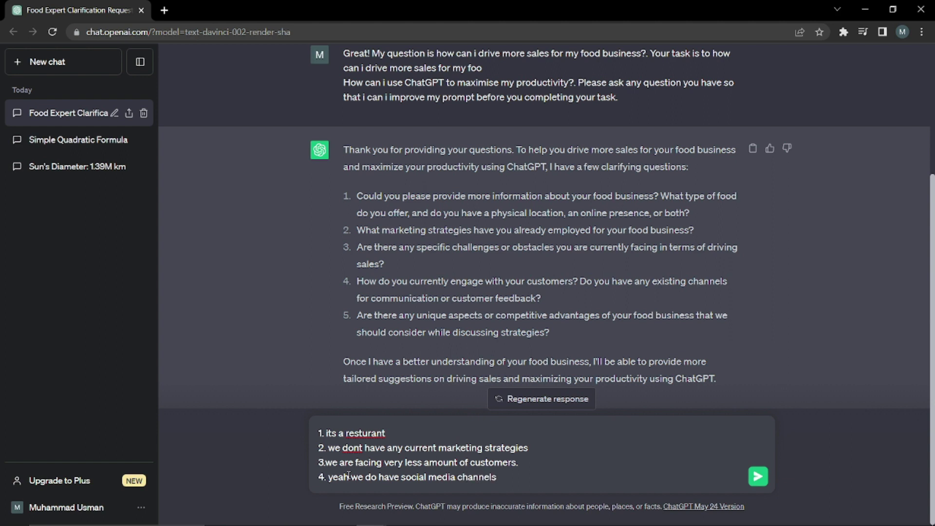
pyautogui.press('Return')
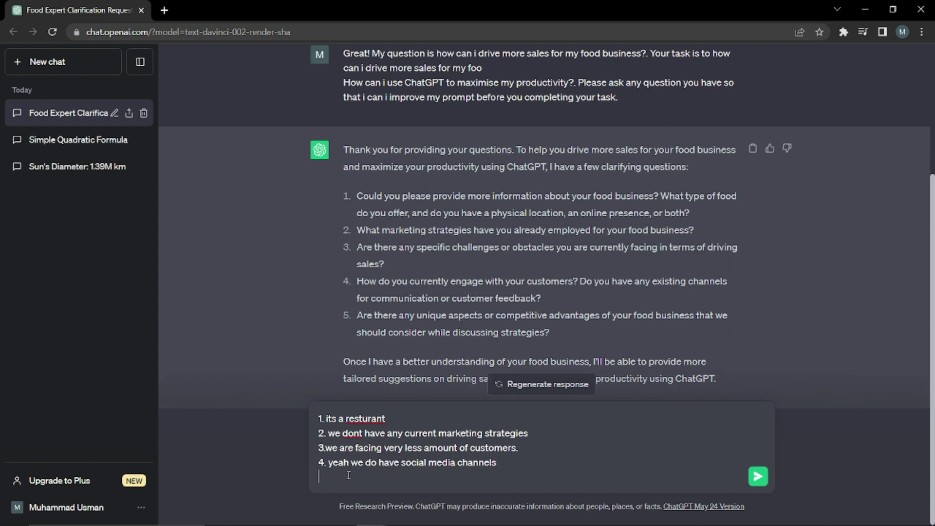
pyautogui.write('5.')
pyautogui.write('no i dont see any advantages.')
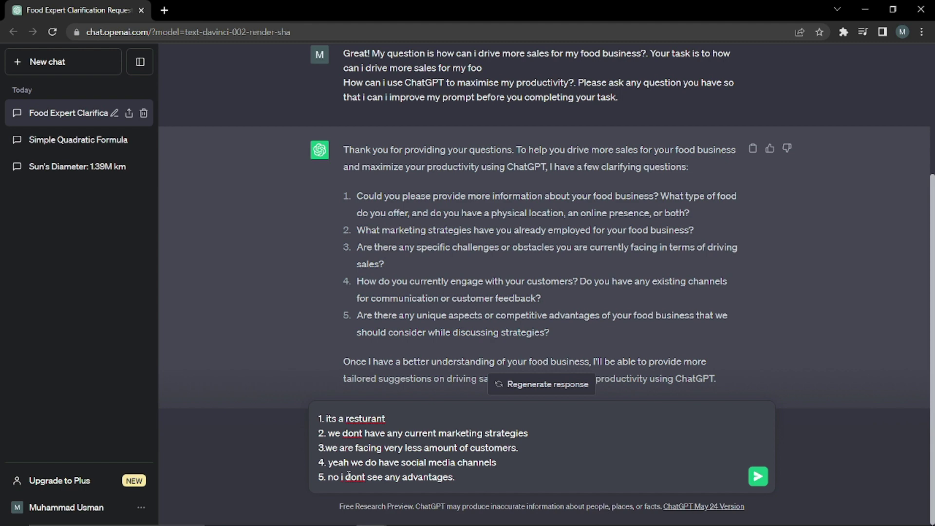
# Step: Send the five answers and scroll up to the start of ChatGPT's marketing plan reply
pyautogui.press('Return')
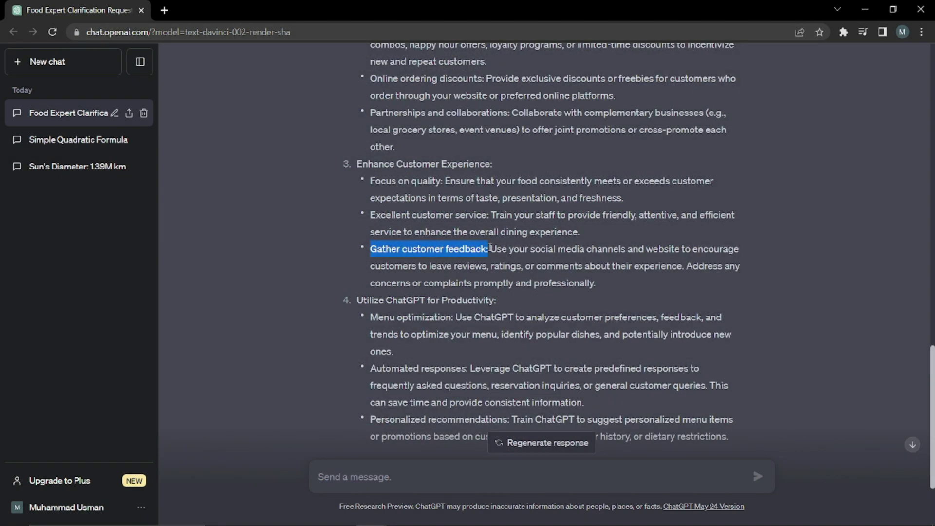
pyautogui.scroll(6, 546, 244)
pyautogui.scroll(1, 476, 234)
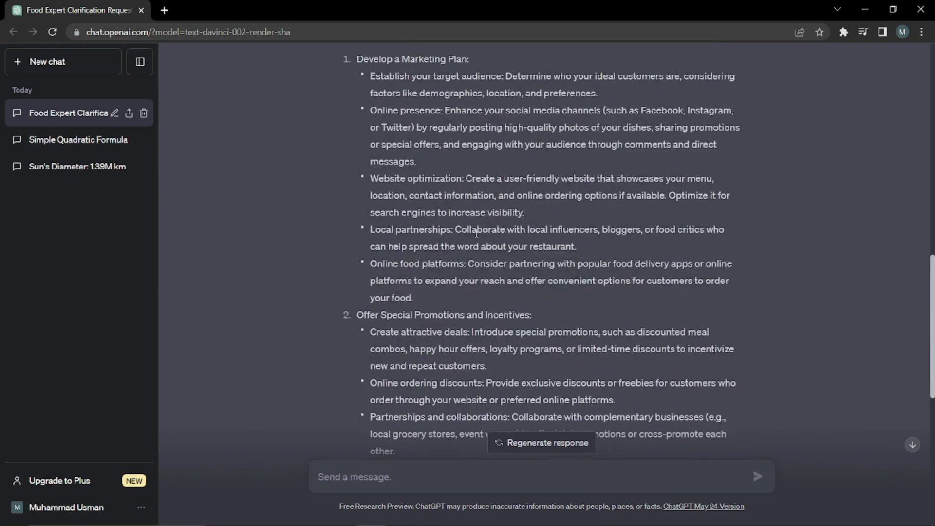